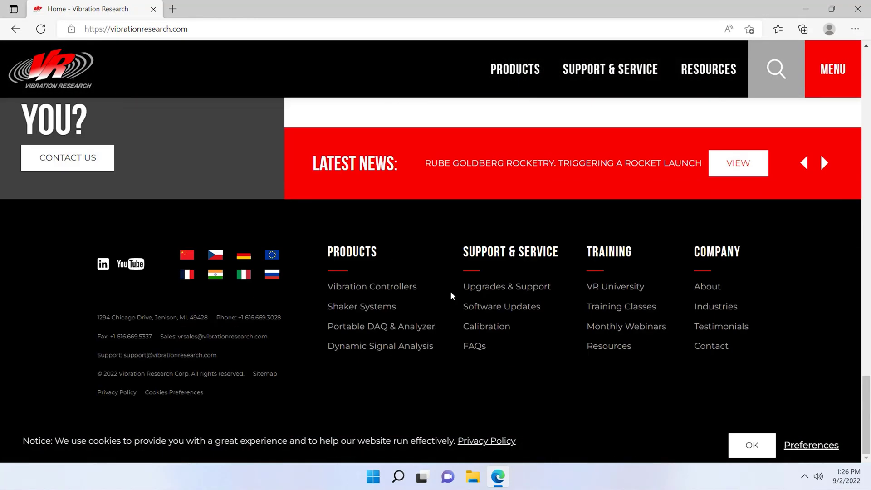
Follow the Software Updates link under Support & Service in the homepage footer.
click(501, 306)
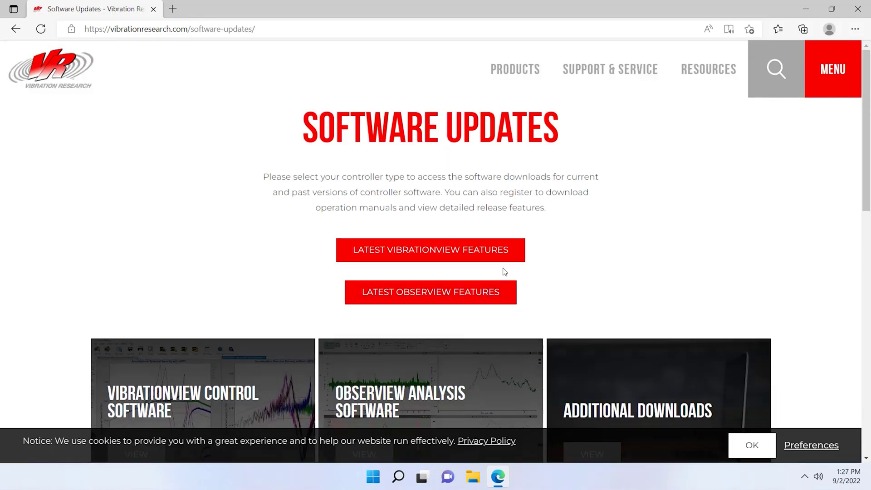
scroll(504, 272, down, 3)
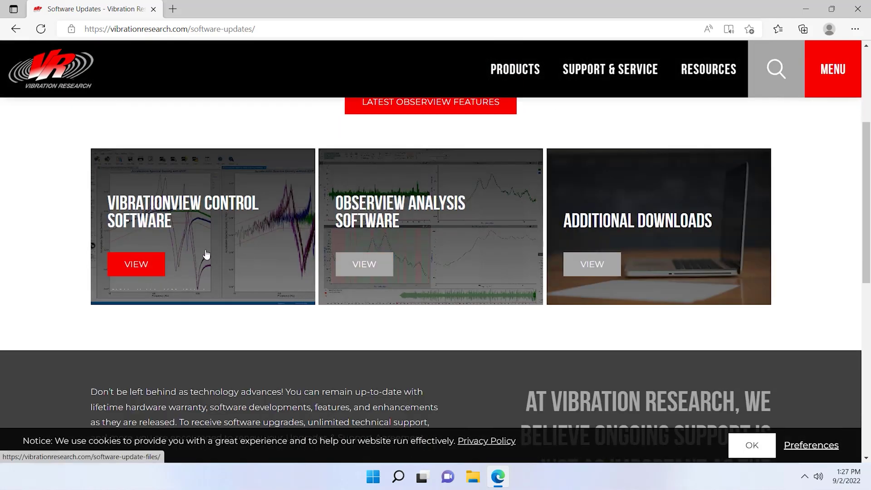
Enter first name, last name, company, e-mail and phone on the ObserVIEW download form.
click(395, 227)
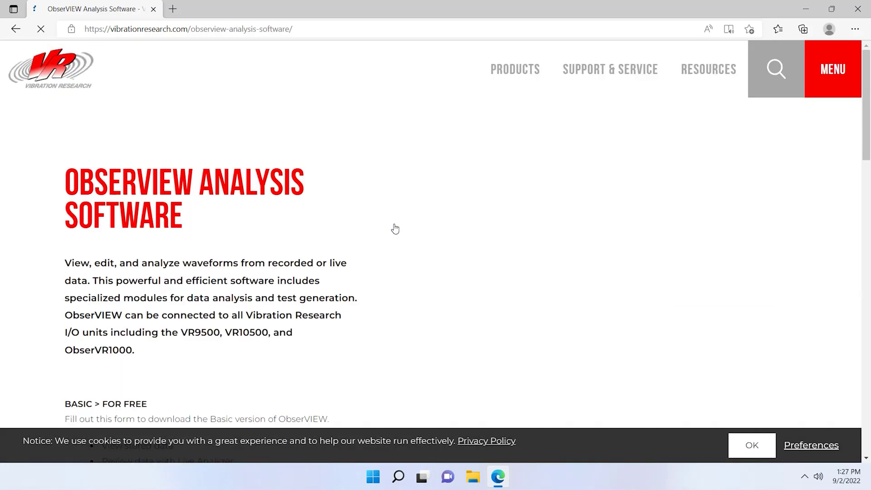
click(604, 191)
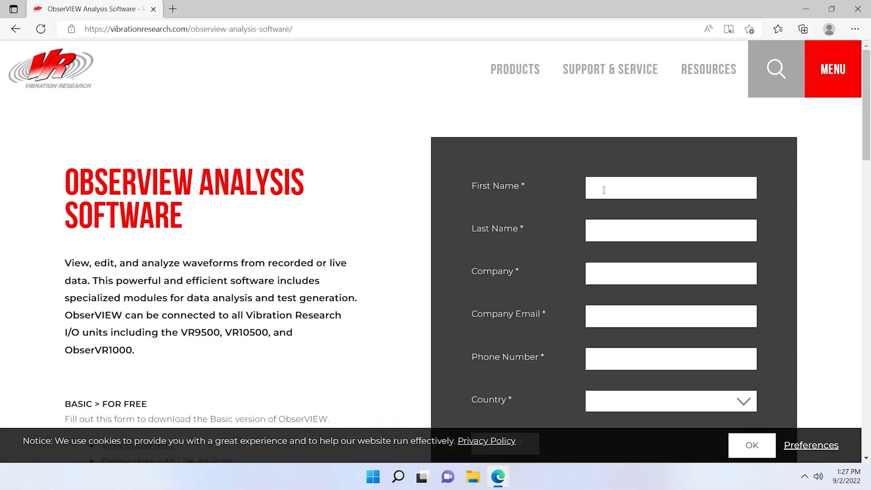
text(VR)
key(Tab)
text(Sales)
key(Tab)
text(VRC)
key(Tab)
key(Tab)
Choose United States and Michigan, agree to the privacy policy and submit the form.
key(Tab)
key(u)
scroll(653, 252, down, 3)
click(653, 251)
text(mi)
key(Return)
click(484, 322)
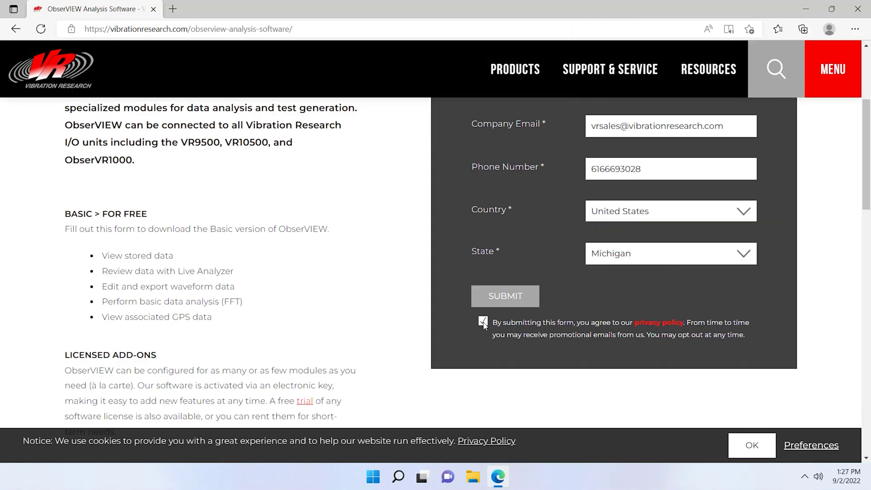
click(504, 298)
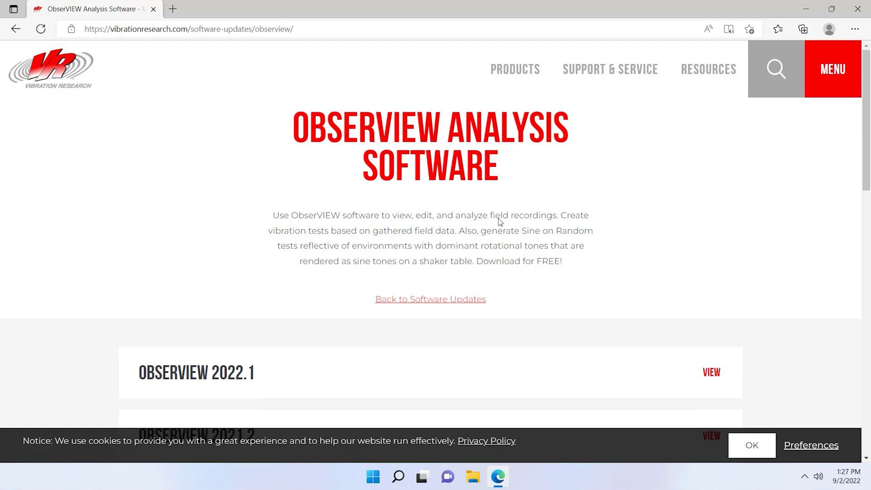
scroll(499, 220, down, 2)
scroll(526, 213, down, 1)
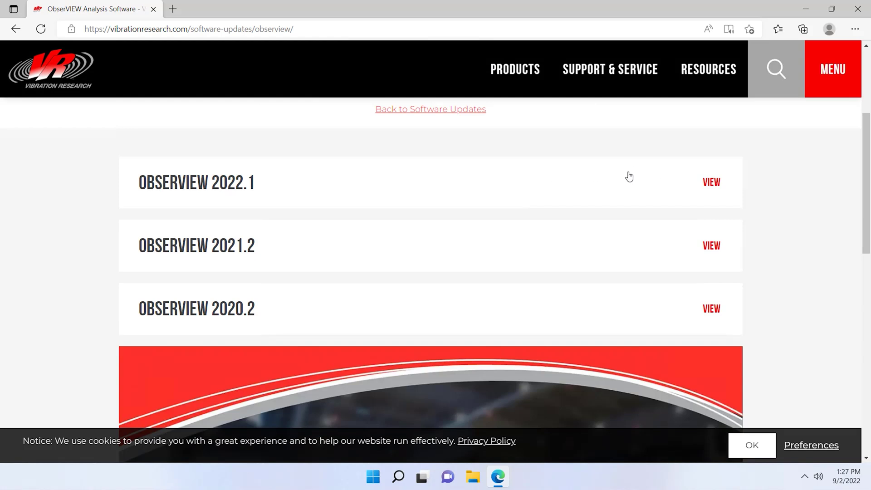
Download the ObserVIEW Version 2022.1 installer and run it from the Downloads flyout.
click(710, 182)
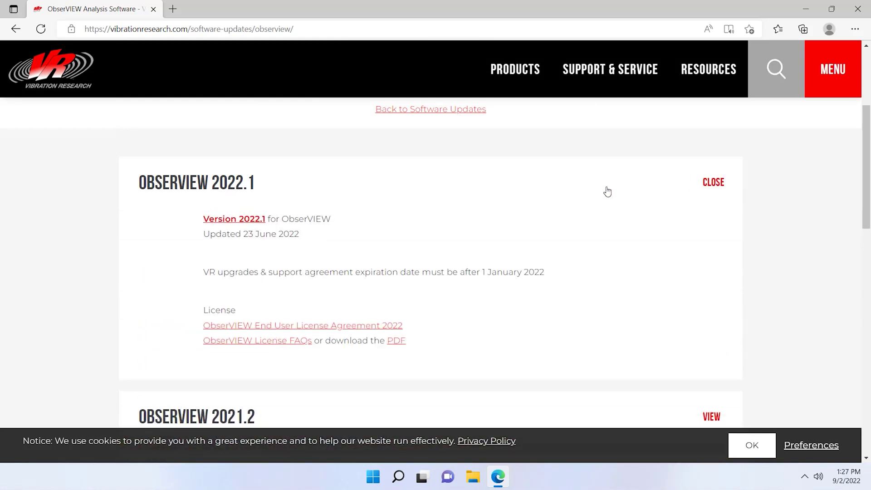
click(231, 218)
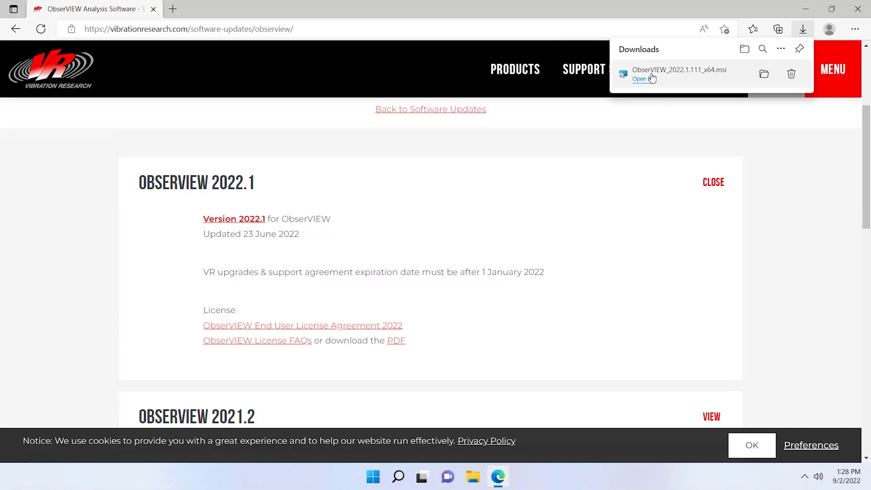
click(643, 80)
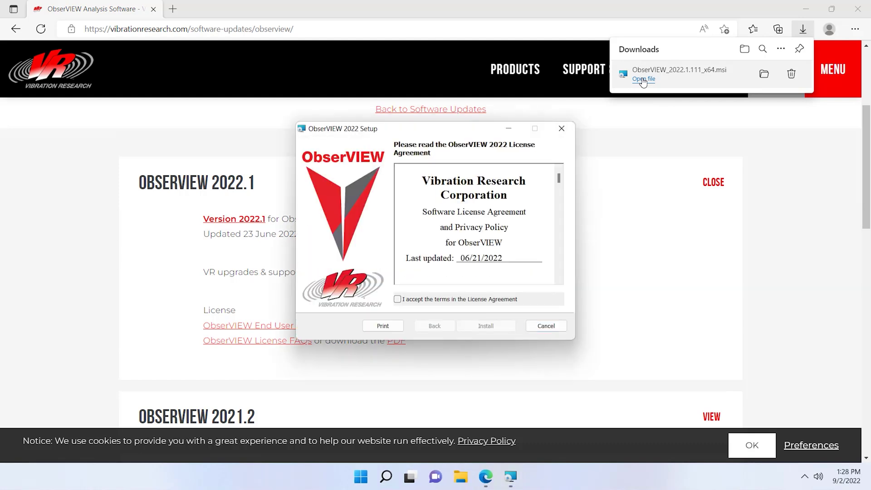
Accept the license terms, install ObserVIEW 2022, finish with Launch ObserVIEW and bring its window forward.
click(432, 300)
click(486, 327)
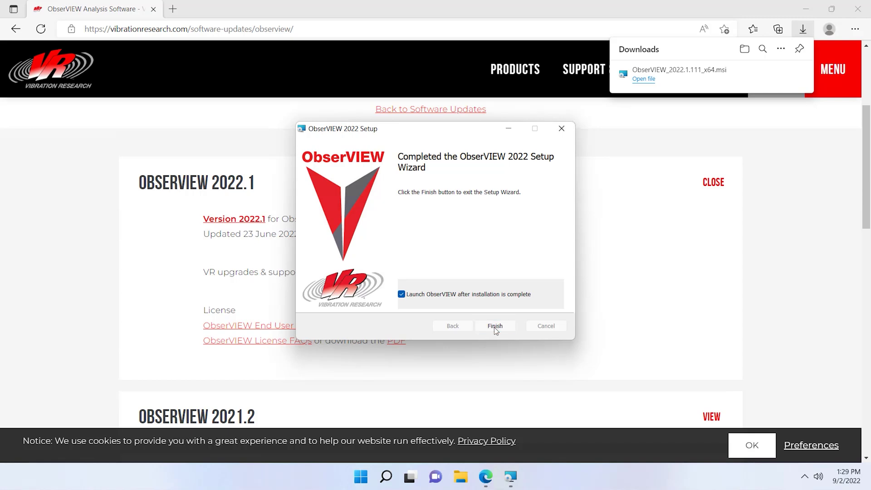
click(494, 326)
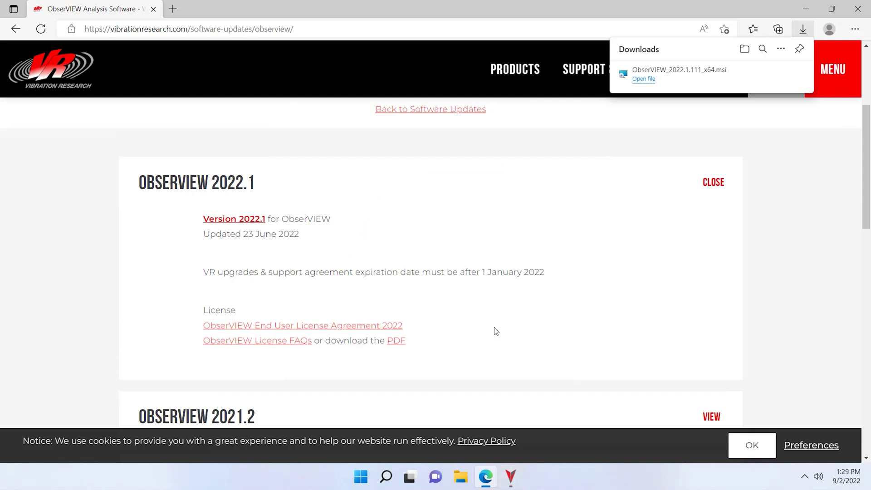
click(510, 475)
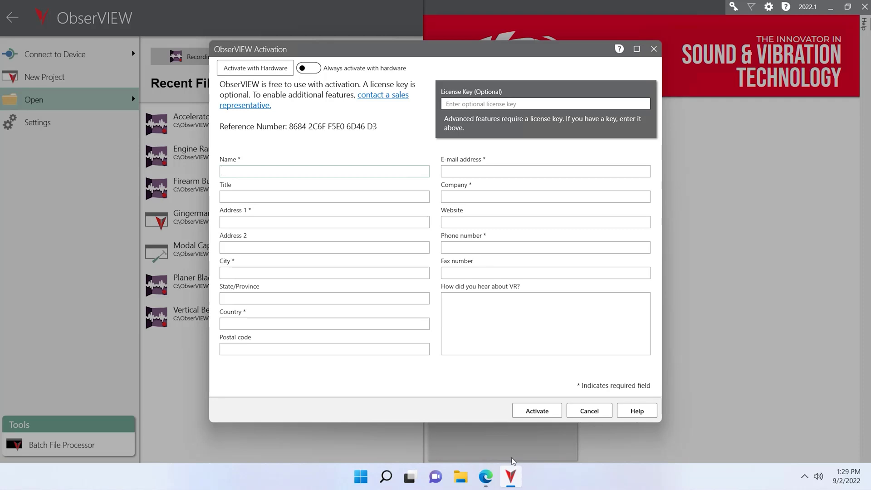
text(VR Sales)
Enter name, address, city, state, country, postal code, e-mail and company, then activate ObserVIEW.
key(Tab)
key(Tab)
text(1294 Chicago Dr)
key(Tab)
key(Tab)
text(Jenison)
key(Tab)
text(MI)
key(Tab)
text(USA)
key(Tab)
text(49428)
key(Tab)
key(Tab)
text(VRC)
key(Tab)
key(Tab)
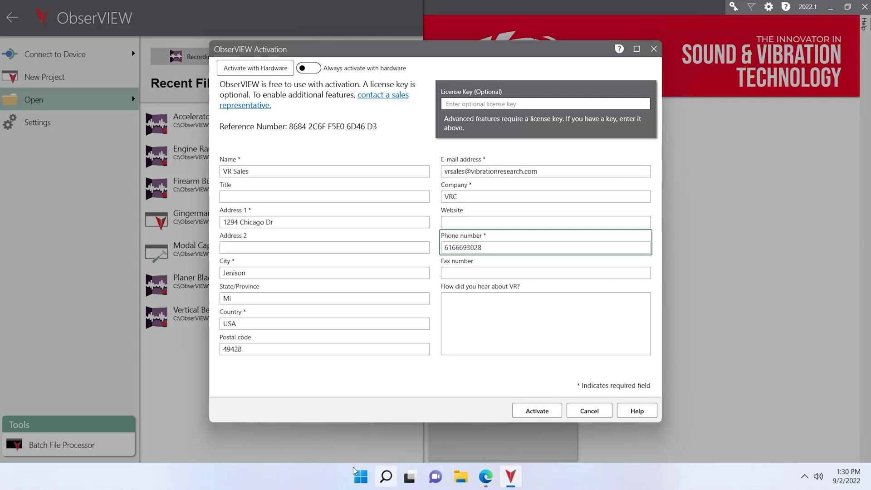
click(532, 412)
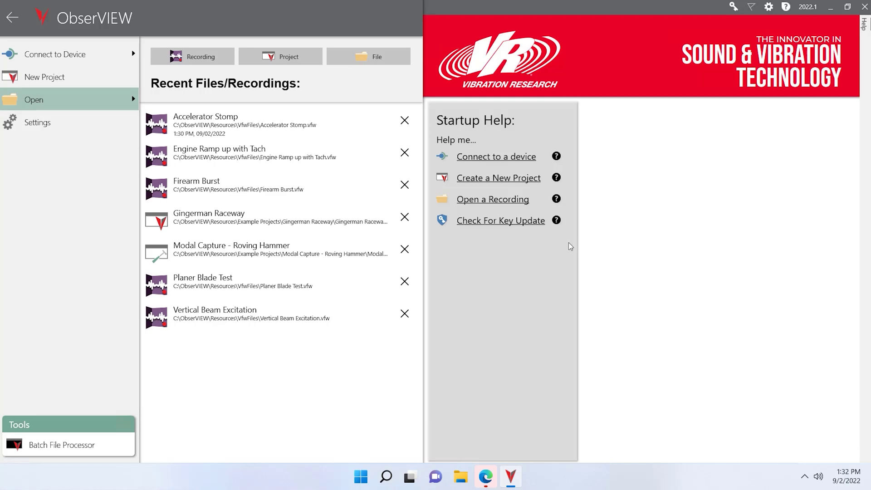
Show the License / About page from ObserVIEW's File > Settings.
click(101, 130)
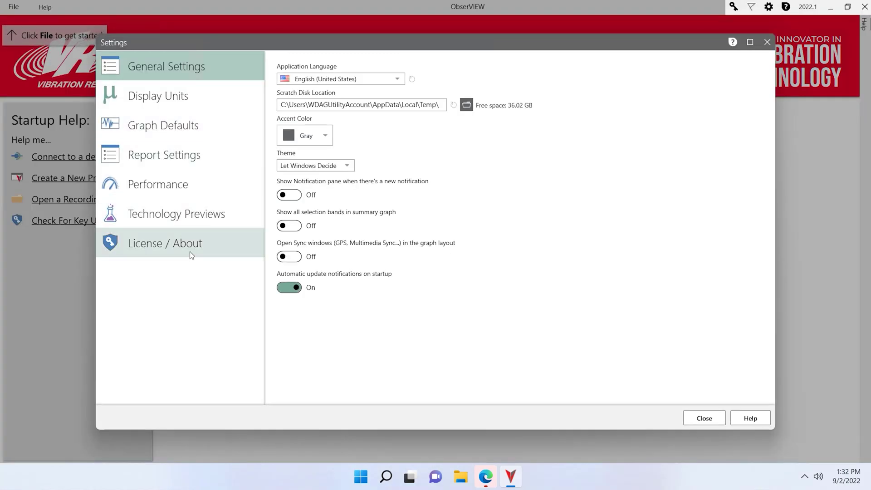
click(190, 251)
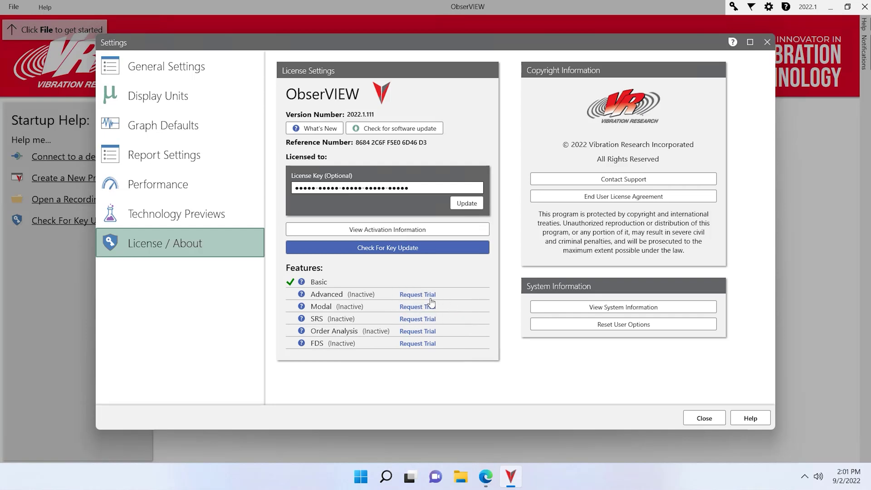
Request the Advanced feature trial and activate the free trial.
click(417, 294)
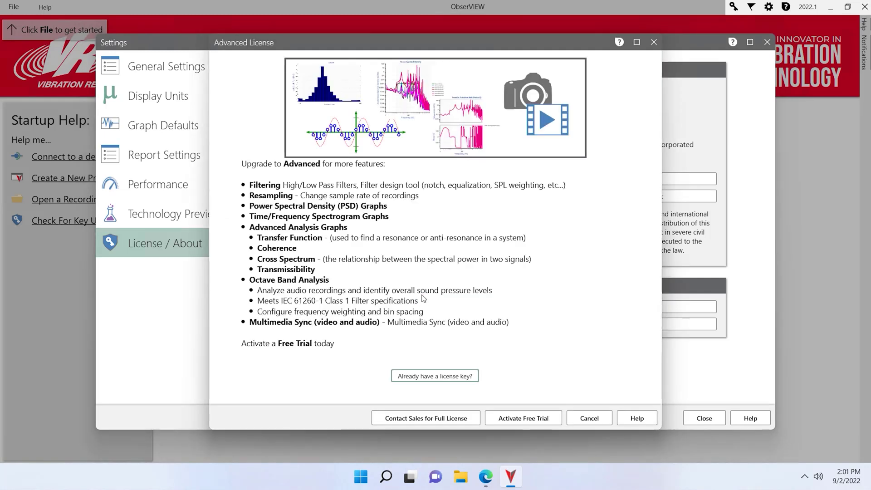
click(540, 415)
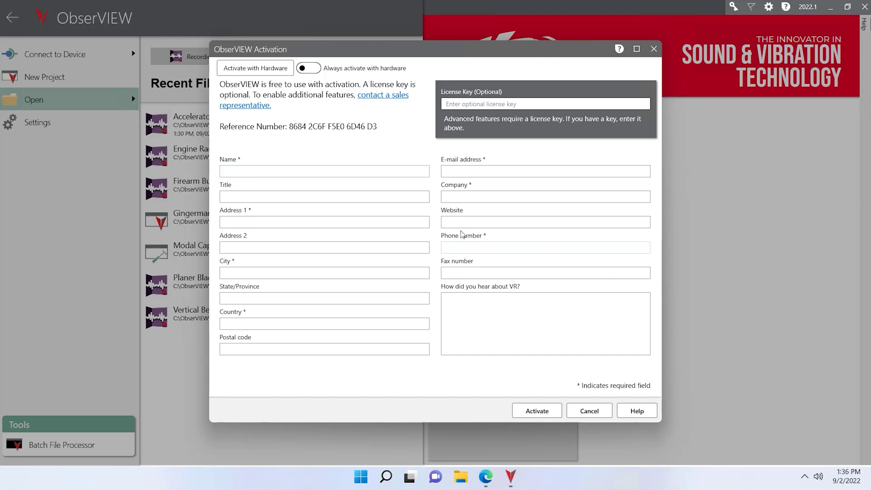
text(VR Sales)
Fill the trial activation form's name, title, address, city, state, country and postal code fields.
key(Tab)
key(Tab)
text(1294 Chicago Dr)
key(Tab)
key(Tab)
text(Jenison)
key(Tab)
text(MI)
key(Tab)
text(USA)
key(Tab)
text(49428)
key(Tab)
key(Tab)
text(VRC)
key(Tab)
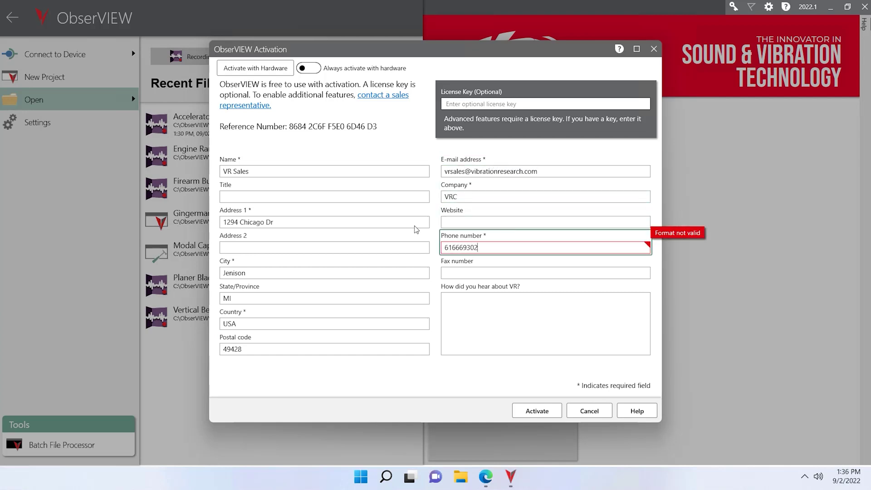
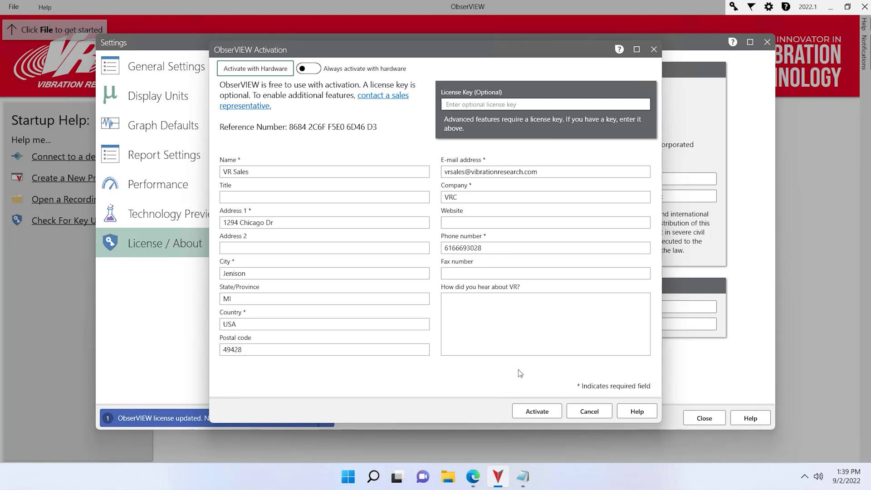
Bring the Notepad activation information forward and reposition it to read the manual activation details.
click(525, 478)
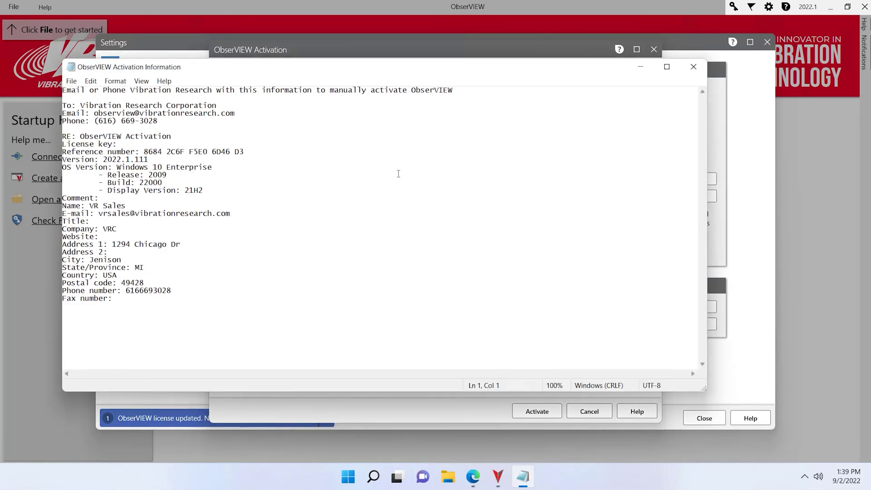
drag(349, 76, 362, 92)
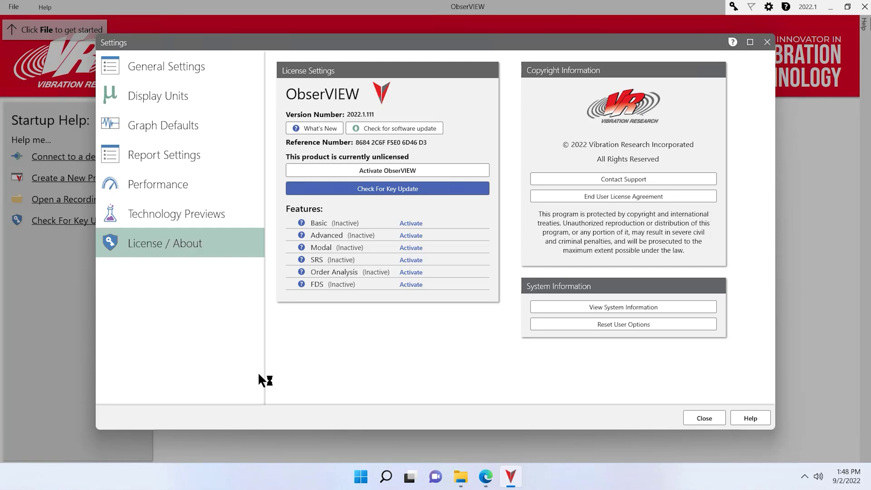
Drag the .VRCLIC license file from the Desktop onto License / About so Basic becomes licensed.
click(452, 469)
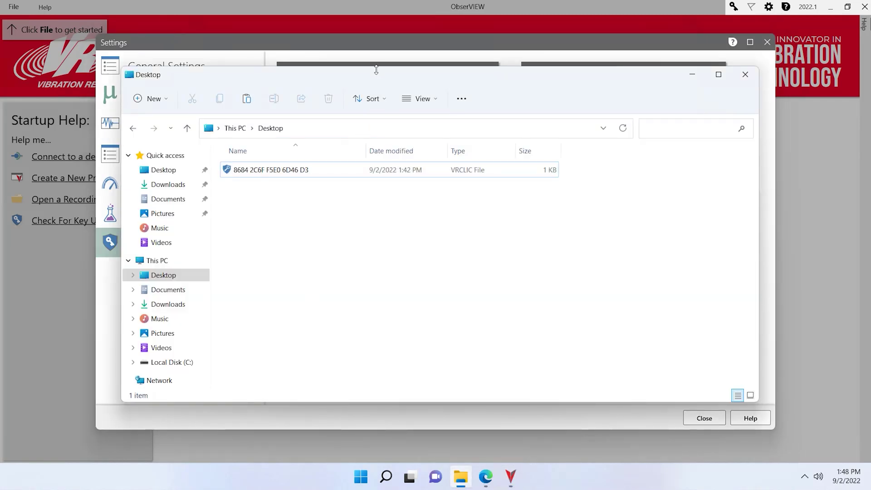
drag(377, 69, 737, 244)
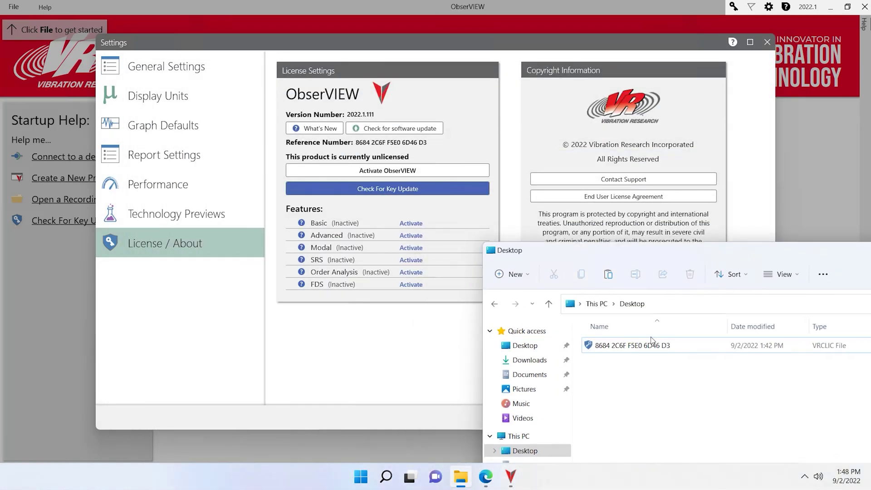
click(626, 345)
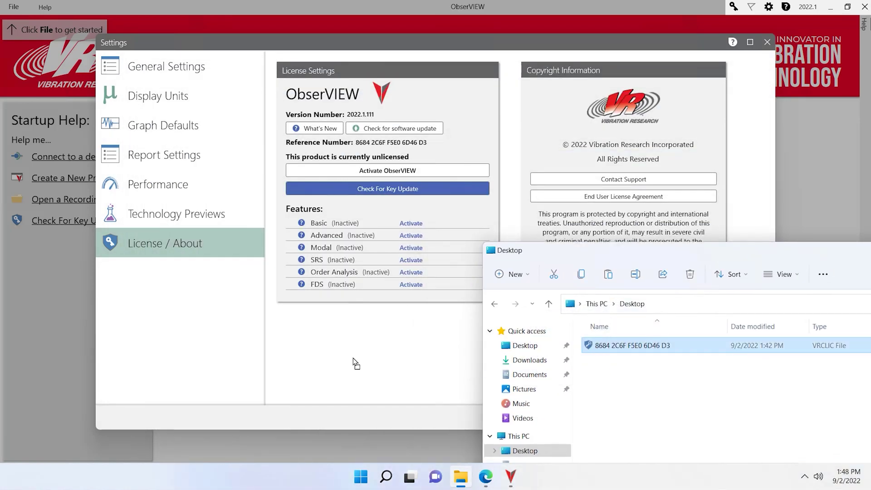
drag(626, 345, 355, 362)
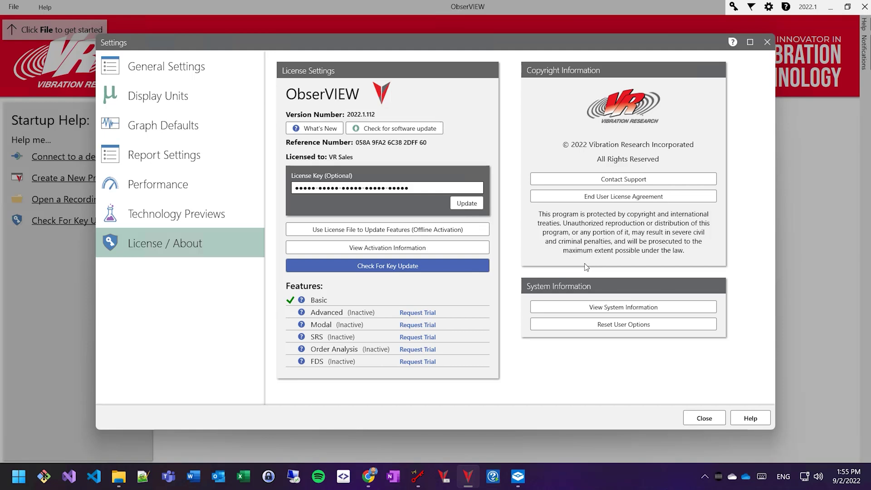
Activate the license with connected hardware so Basic and Advanced trial (expiring 10-02-2022) show active.
click(459, 247)
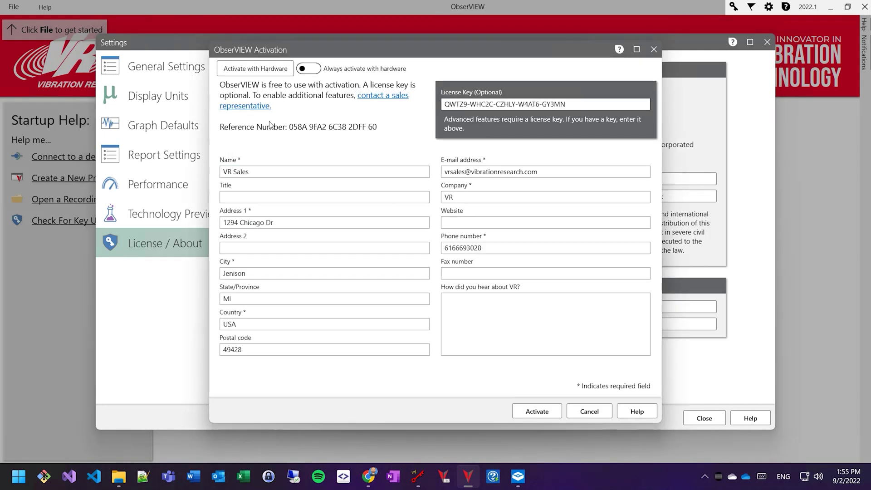
click(251, 72)
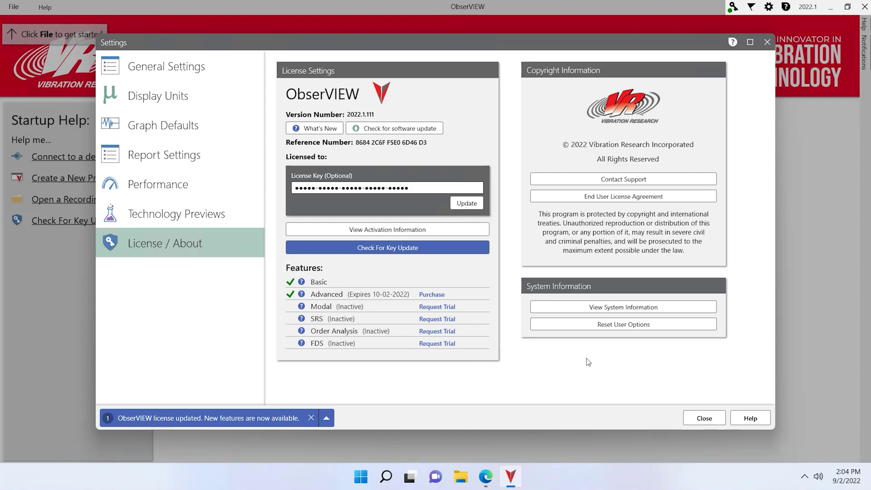
Leave Settings and show the File menu listing recent recordings like Accelerator Stomp.
click(705, 418)
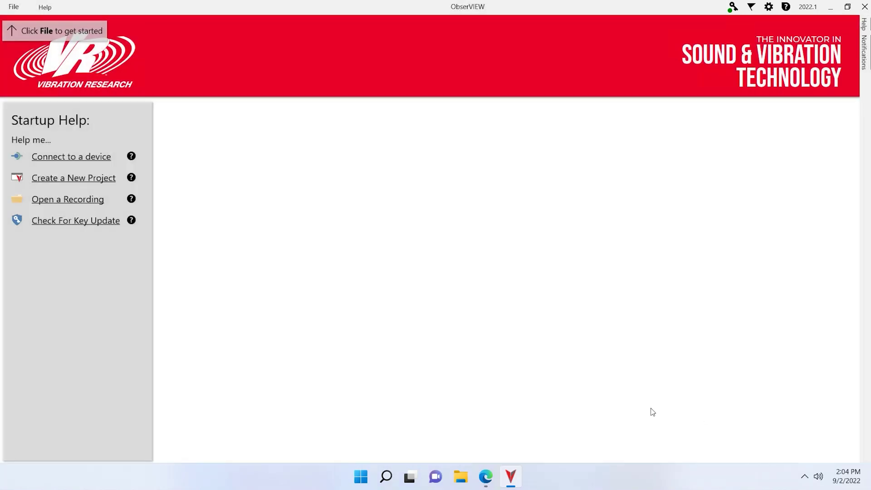
click(10, 7)
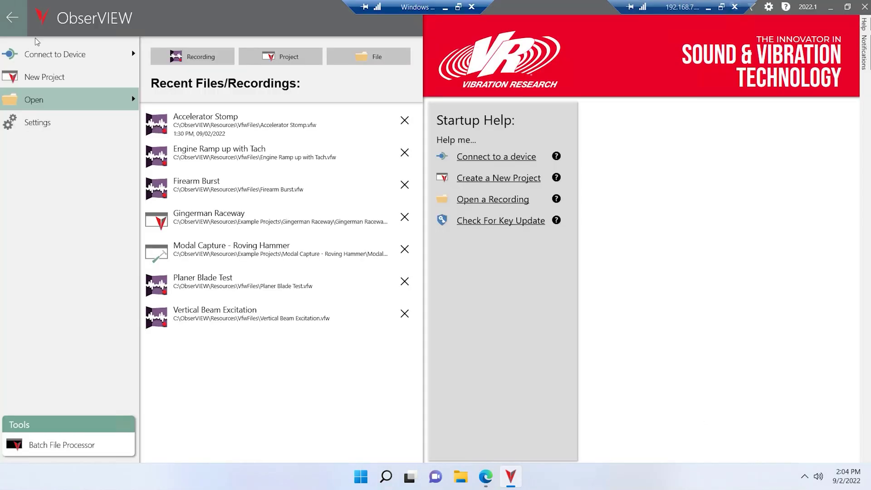